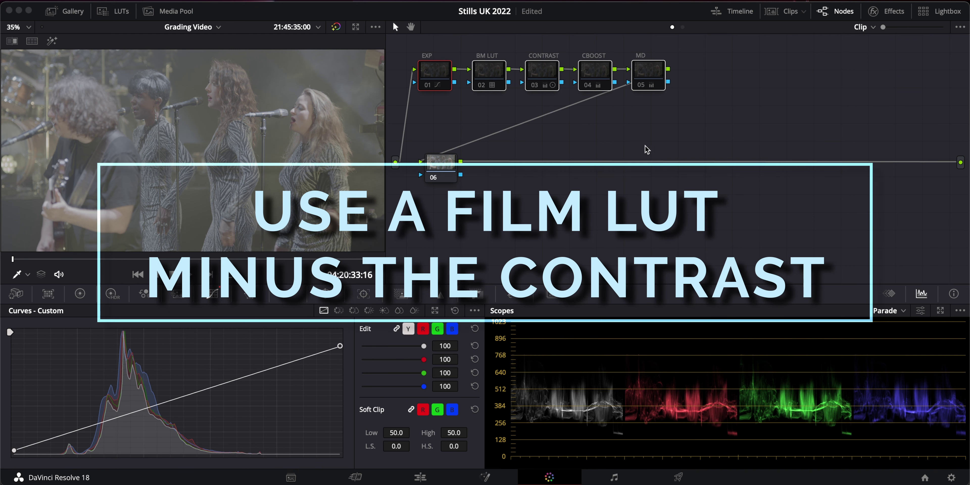
Re-enable the CONTRAST, CBOOST and MD nodes (03, 04 and 05) with Ctrl+D
left_click(494, 72)
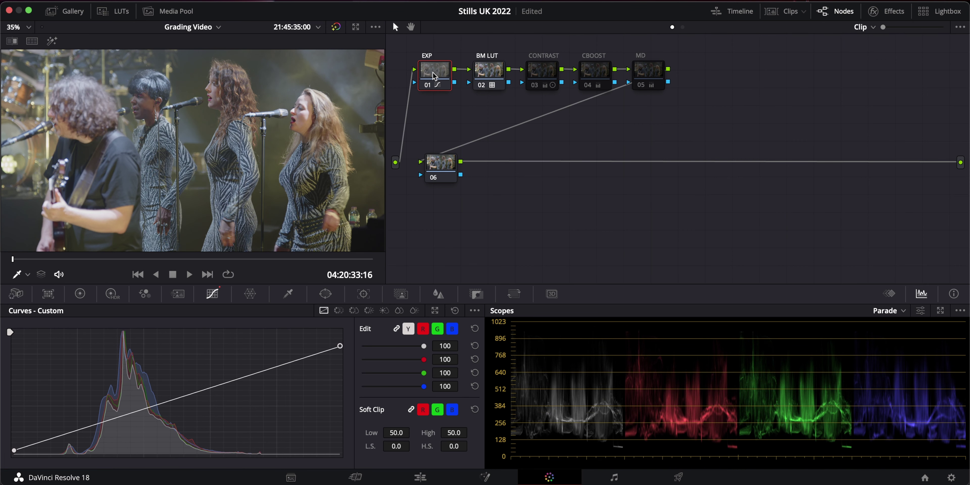
left_click(546, 72)
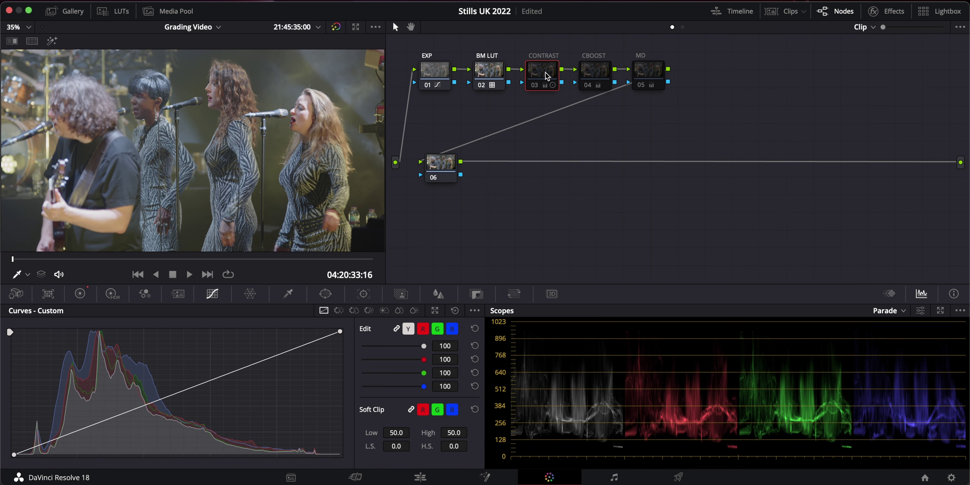
key("ctrl+d")
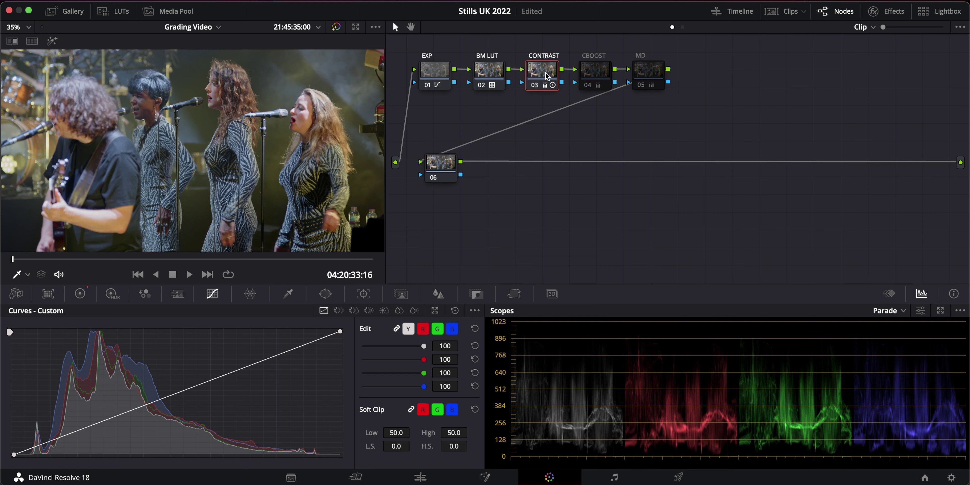
left_click(593, 76)
key("ctrl+d")
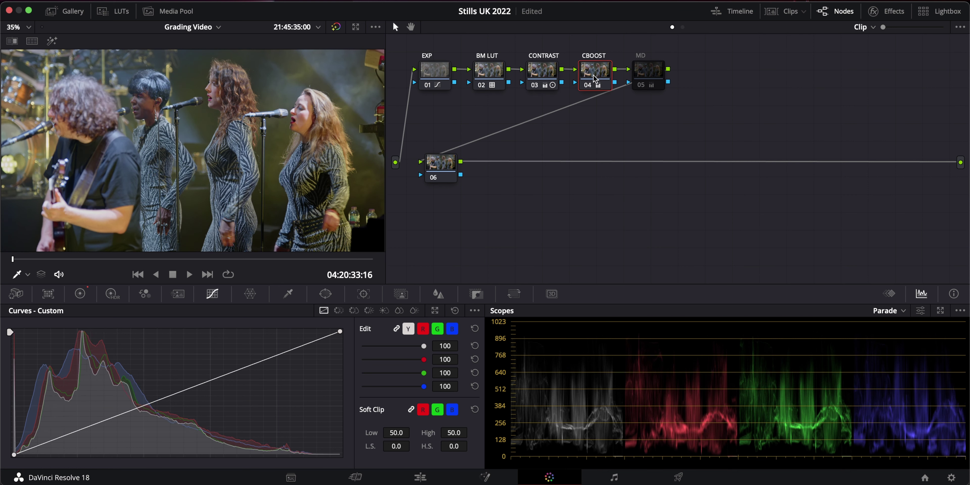
left_click(650, 78)
key("ctrl+d")
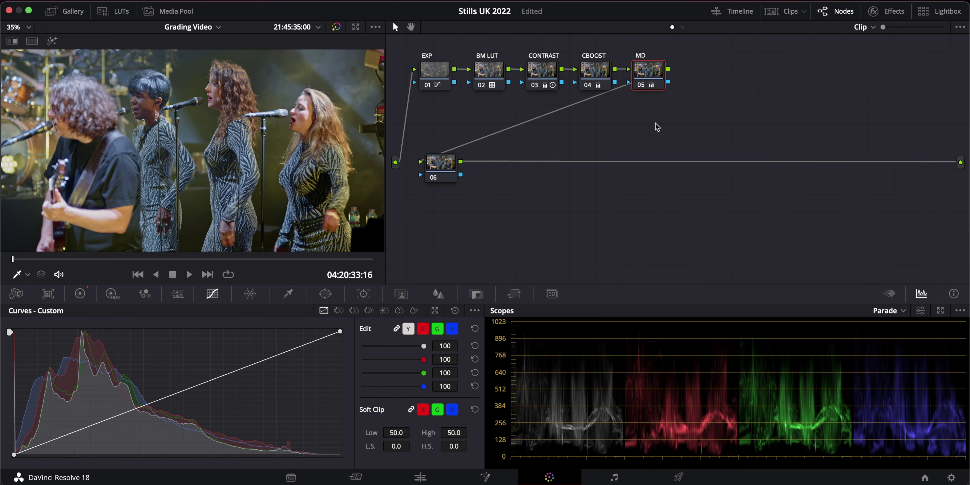
Add node 07 with a Cineon Film Log Color Space Transform, then serial node 08
left_click(445, 165)
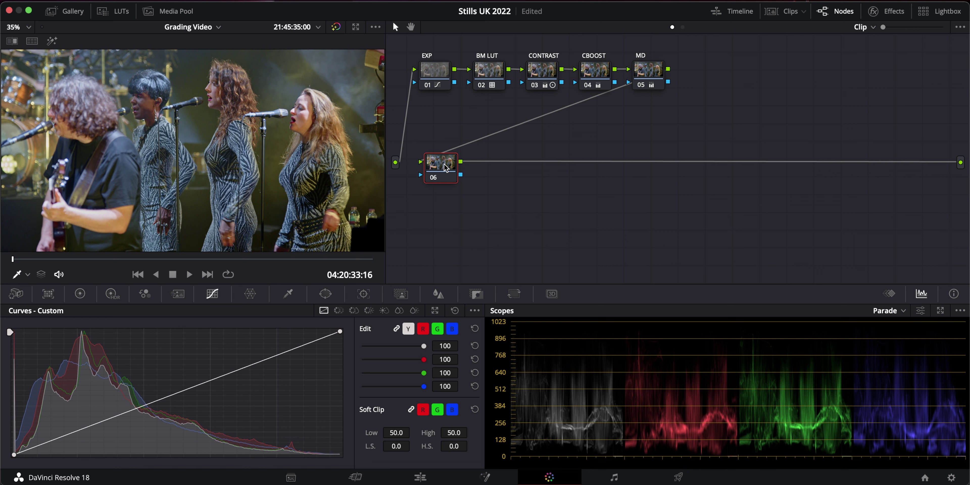
key("alt+s")
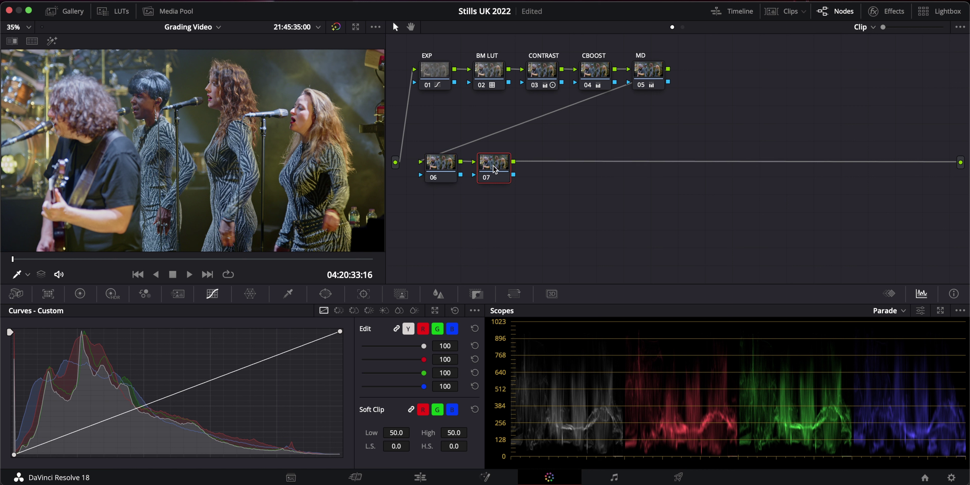
left_click(887, 11)
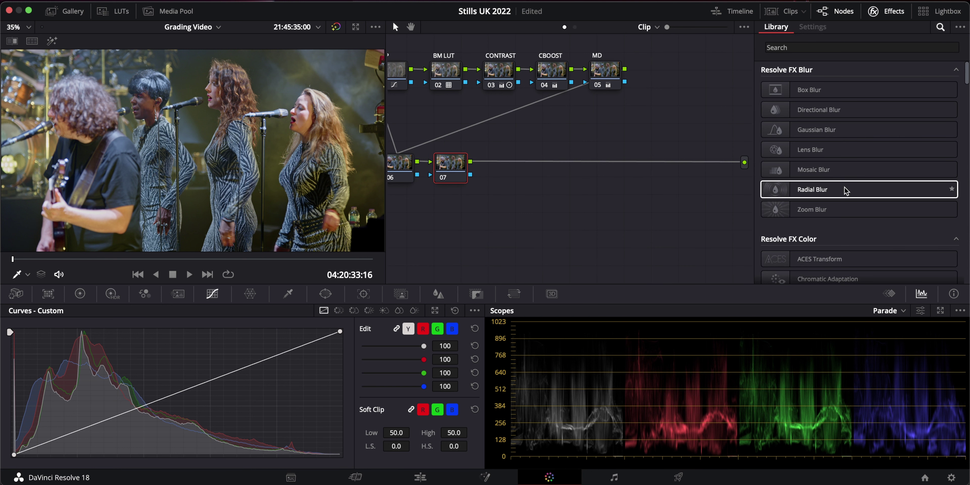
scroll(848, 218, "down", 5)
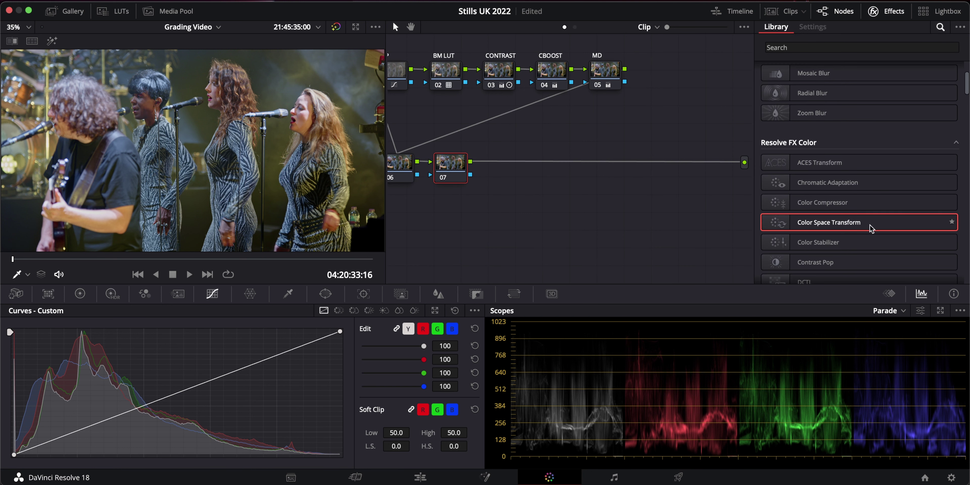
left_click_drag(862, 225, 445, 165)
left_click(870, 143)
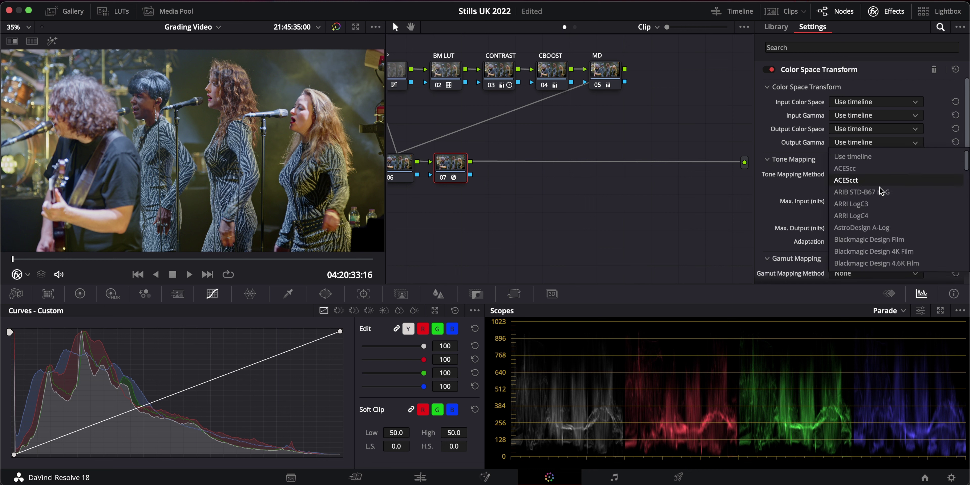
scroll(878, 196, "down", 5)
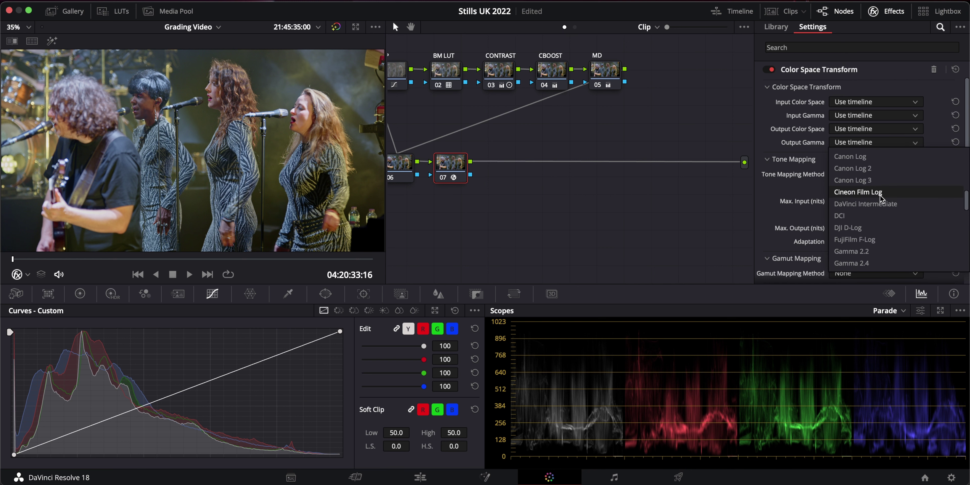
left_click(880, 193)
left_click(887, 11)
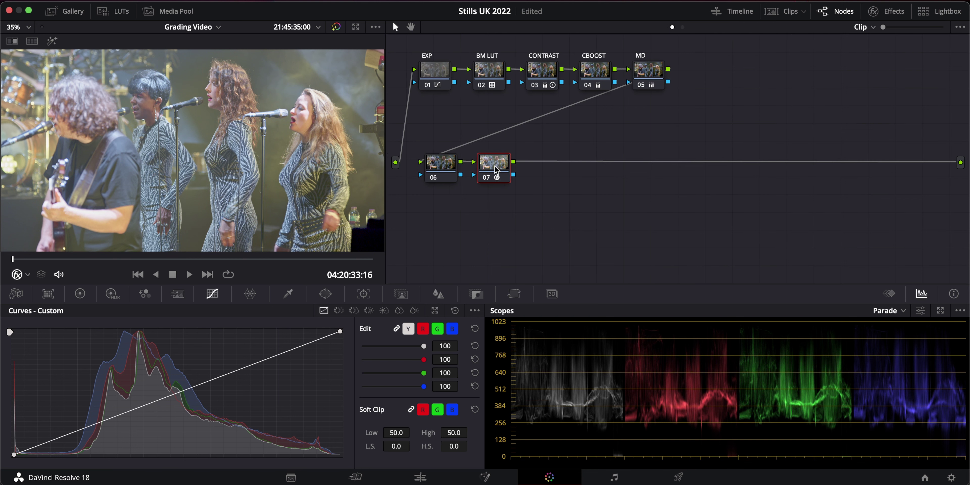
key("alt+s")
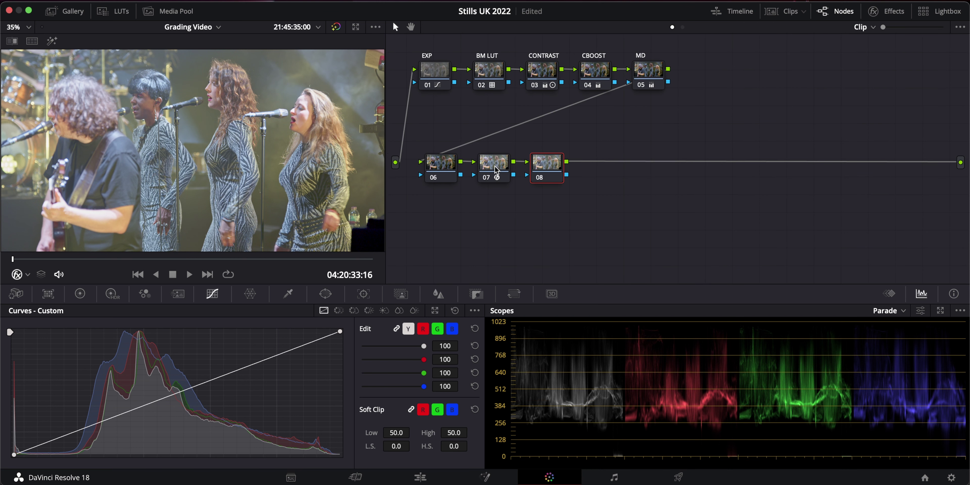
Apply the Film Looks LUT DCI-P3 Fujifilm 3513DI D60 to node 08
right_click(553, 168)
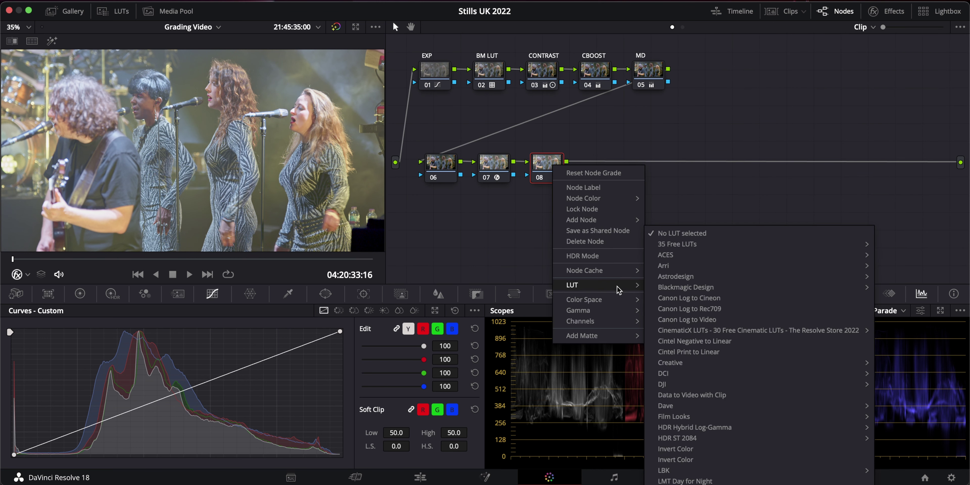
mouse_move(617, 286)
mouse_move(748, 417)
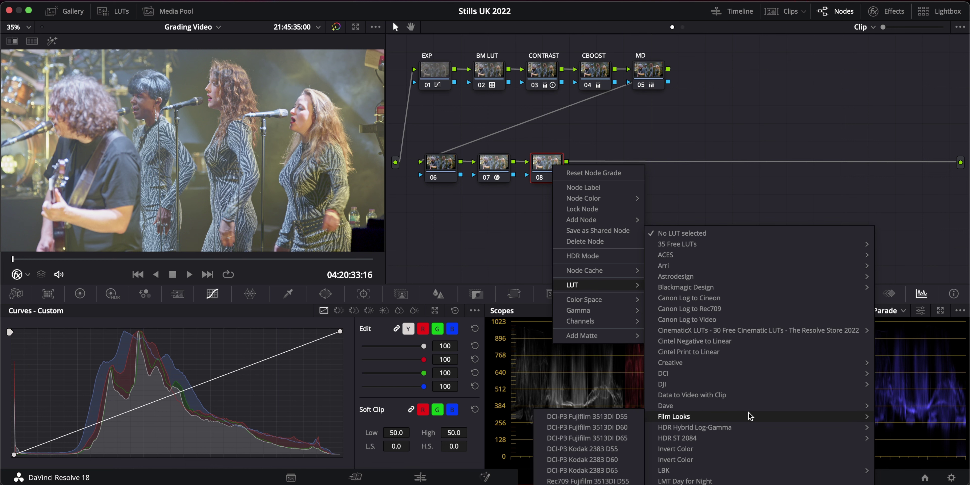
left_click(613, 429)
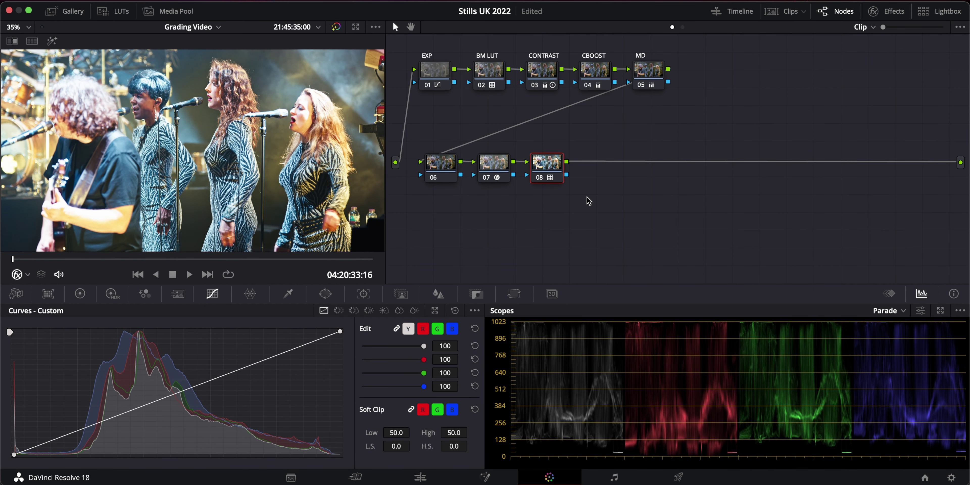
Delete the Color Space Transform node and move the LUT node left into its place
left_click_drag(577, 202, 476, 152)
left_click_drag(570, 140, 580, 168)
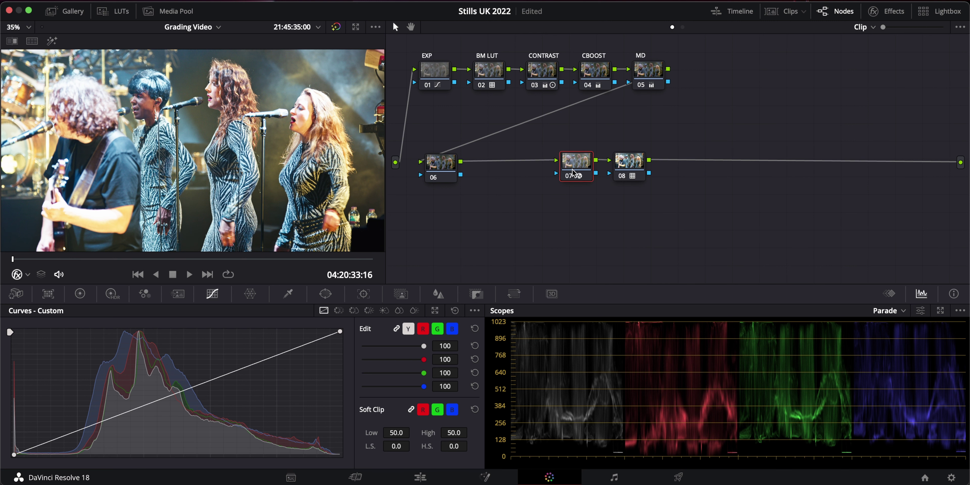
key("Delete")
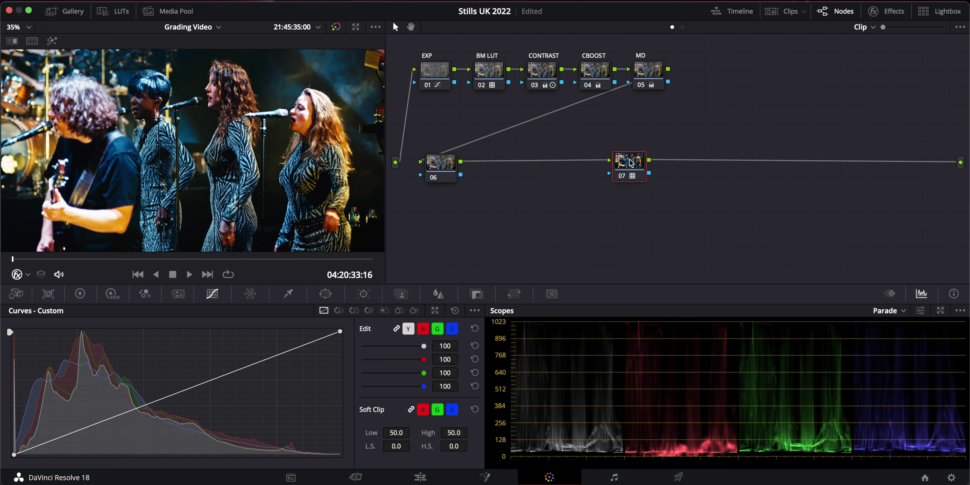
left_click_drag(626, 159, 546, 165)
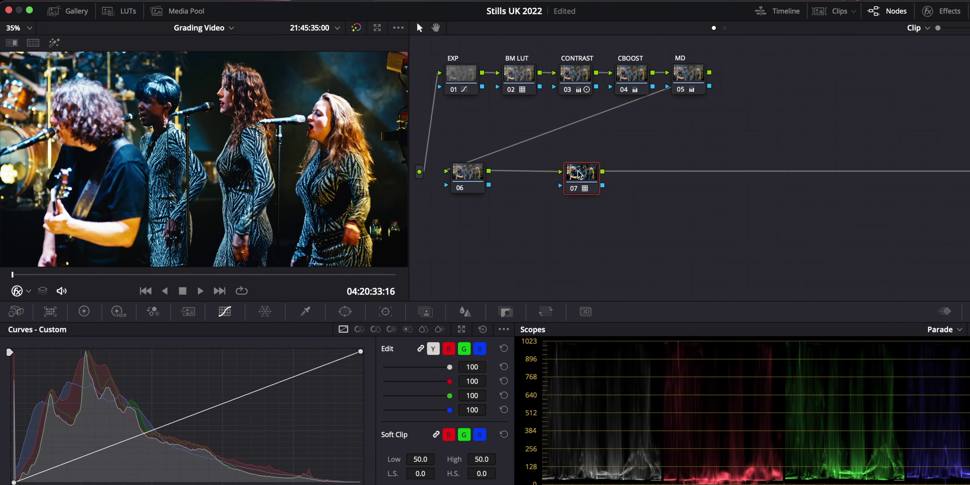
Add parallel node 08 beside LUT node 07 and select the Parallel Mixer
key("alt+p")
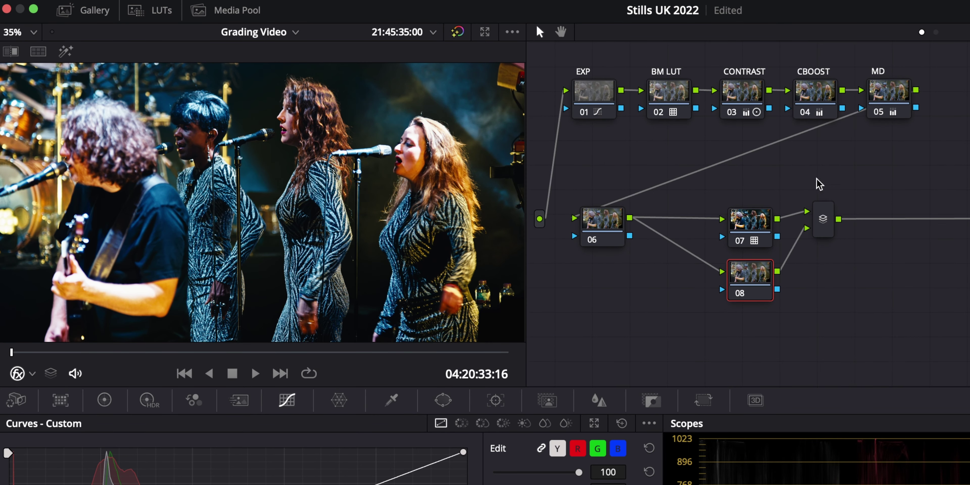
left_click_drag(764, 183, 754, 264)
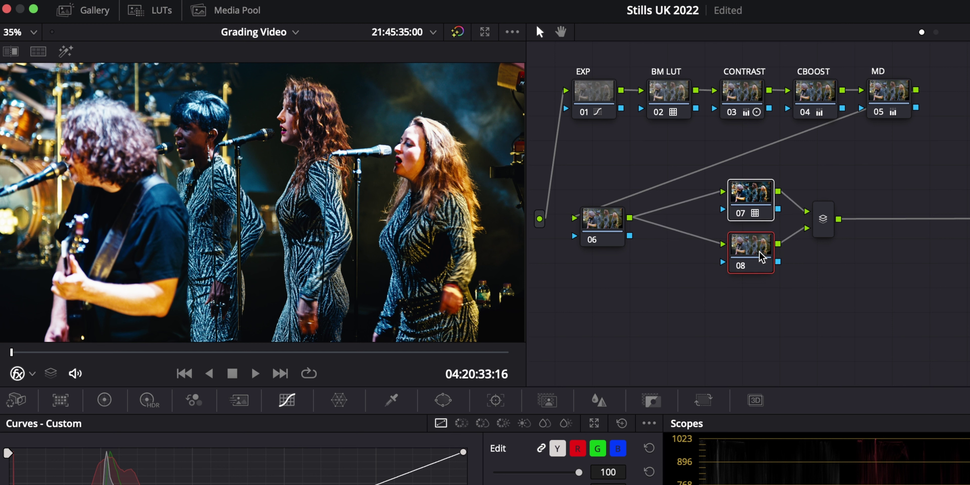
left_click(755, 207)
left_click(828, 228)
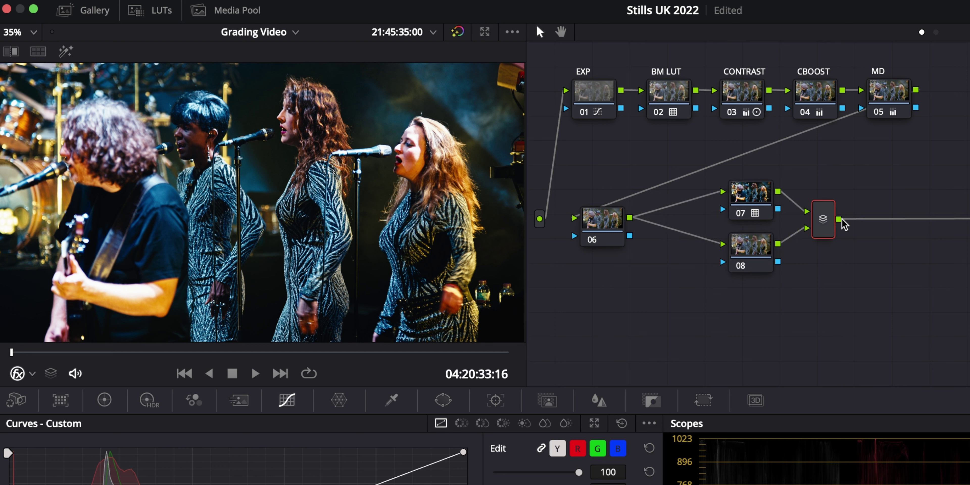
Morph the parallel mixer into a Layer Mixer node with Luminosity composite mode
right_click(823, 228)
left_click(890, 311)
right_click(824, 217)
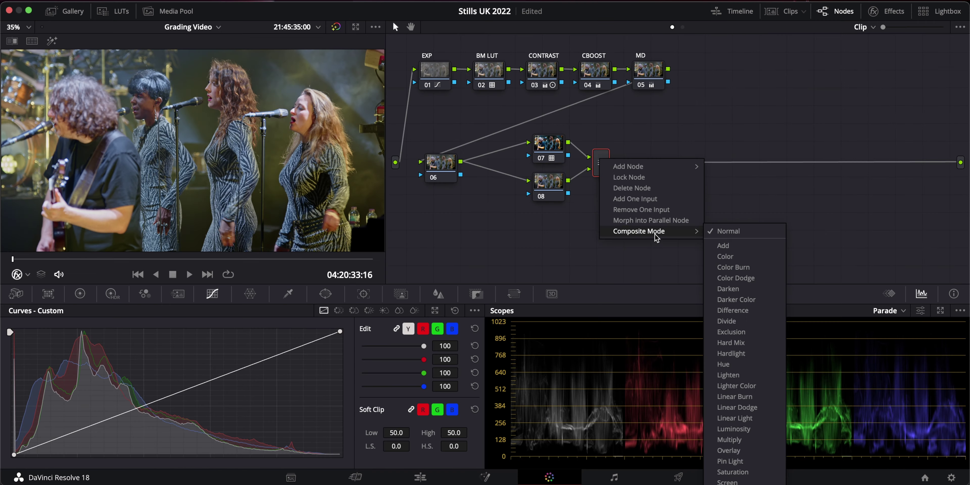
mouse_move(888, 314)
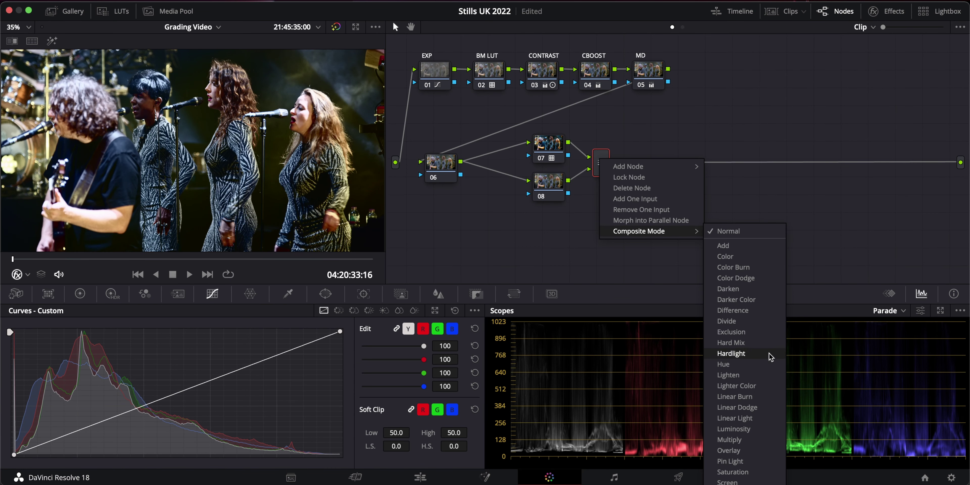
left_click(748, 430)
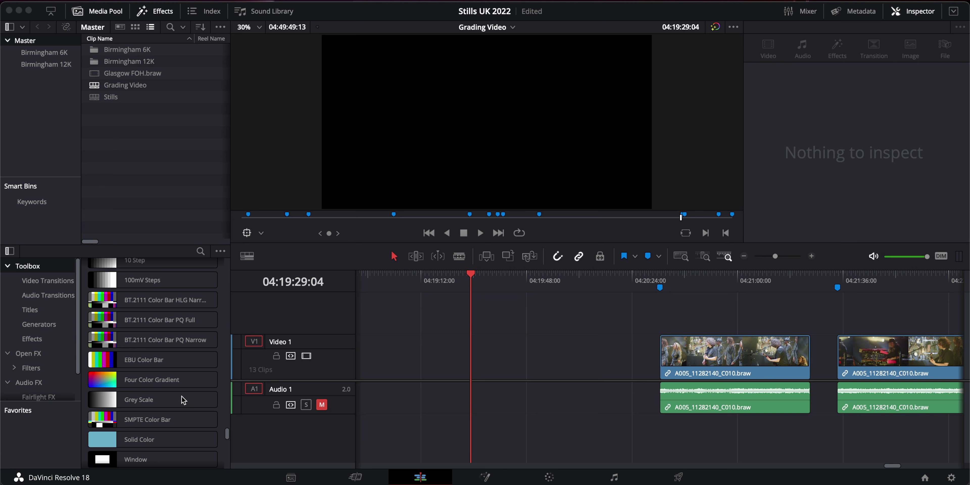
Place an SMPTE Color Bar generator clip on the V1 video track
left_click_drag(182, 421, 481, 379)
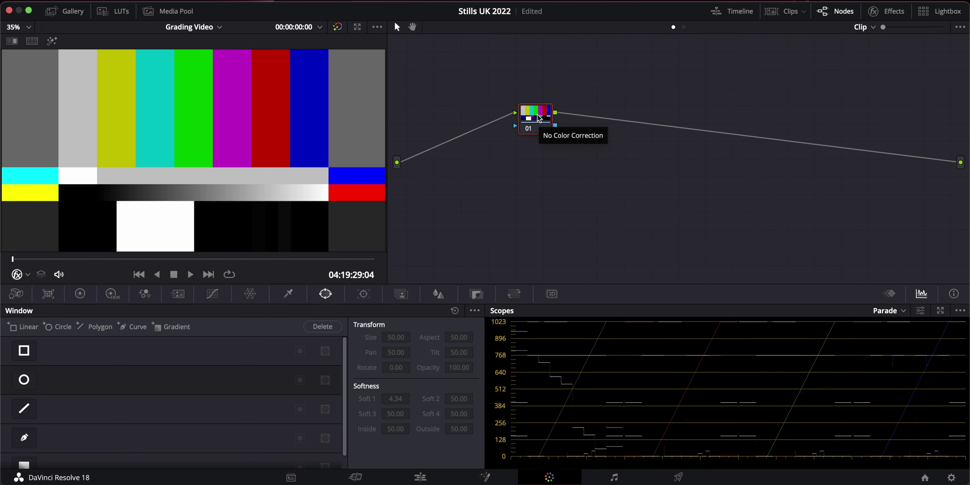
Add serial nodes after node 01 on the colour bars clip
key("alt+s")
key("alt+s")
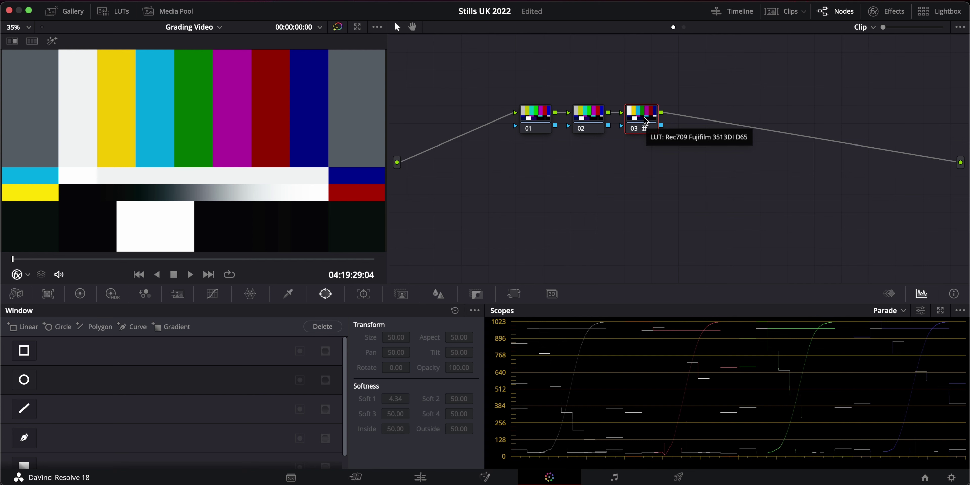
Add parallel node 04 beside node 03 and make the mixer a Luminosity layer mixer
key("alt+l")
right_click(702, 123)
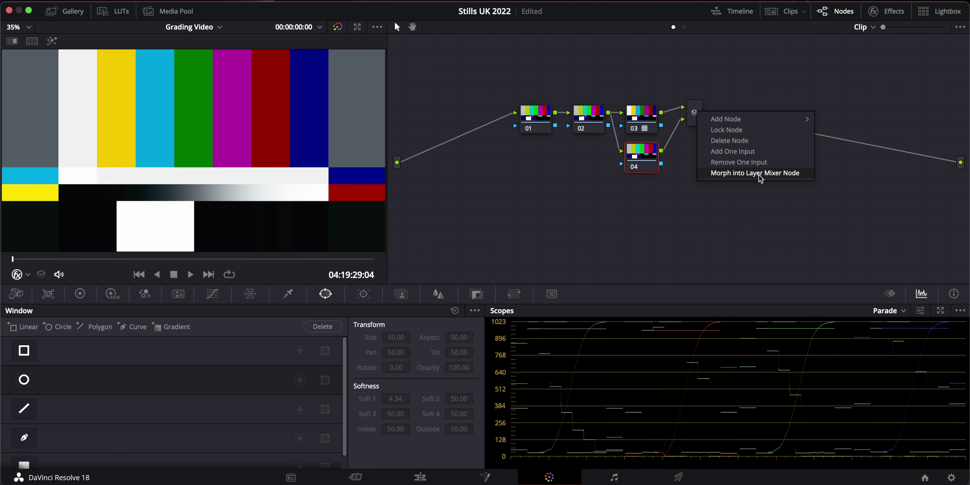
left_click(760, 178)
right_click(700, 115)
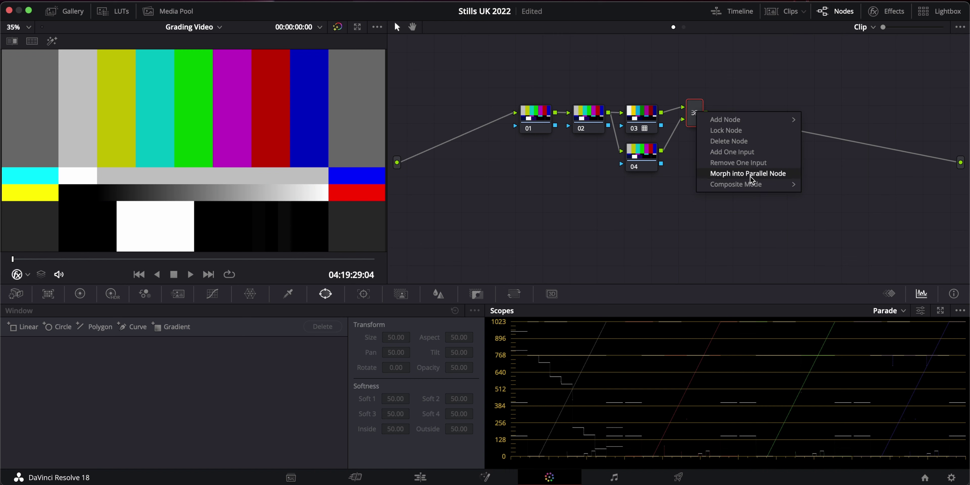
mouse_move(750, 184)
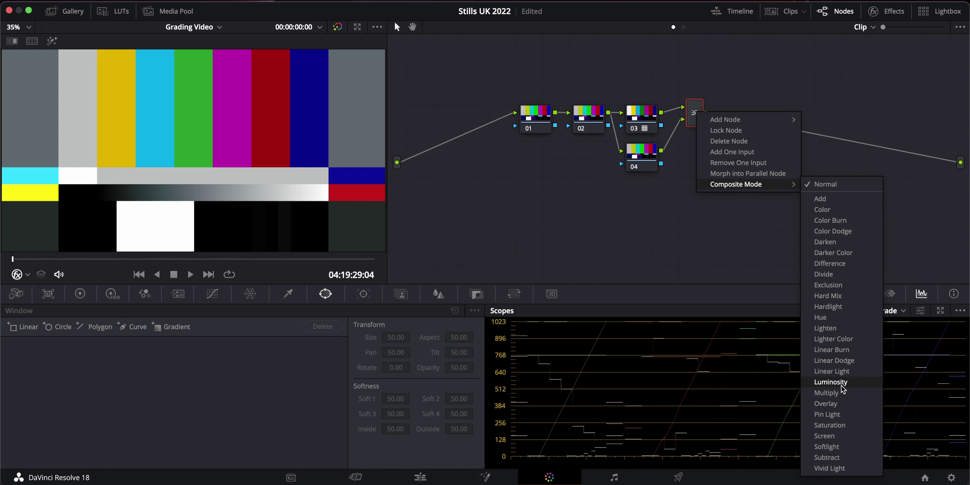
left_click(842, 384)
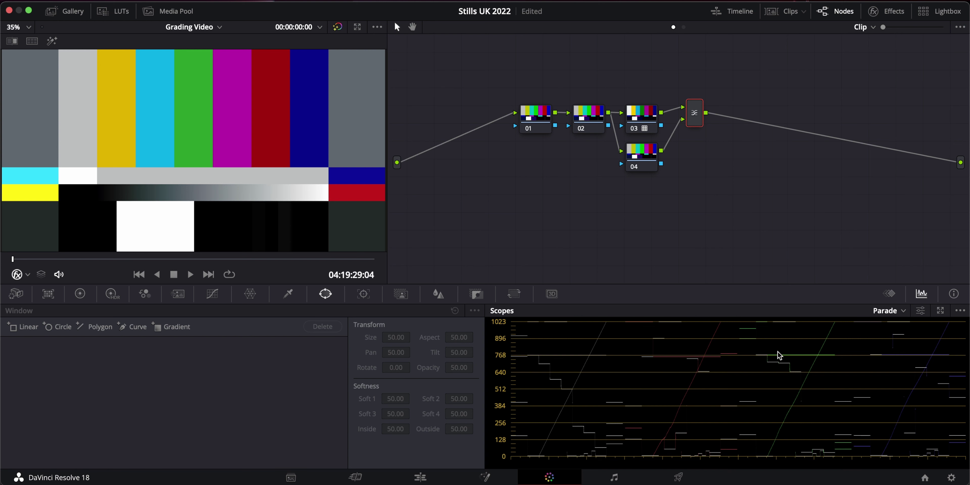
Select nodes 03 and 04 and toggle them off and back on to compare
left_click_drag(720, 177, 632, 80)
key("super+d")
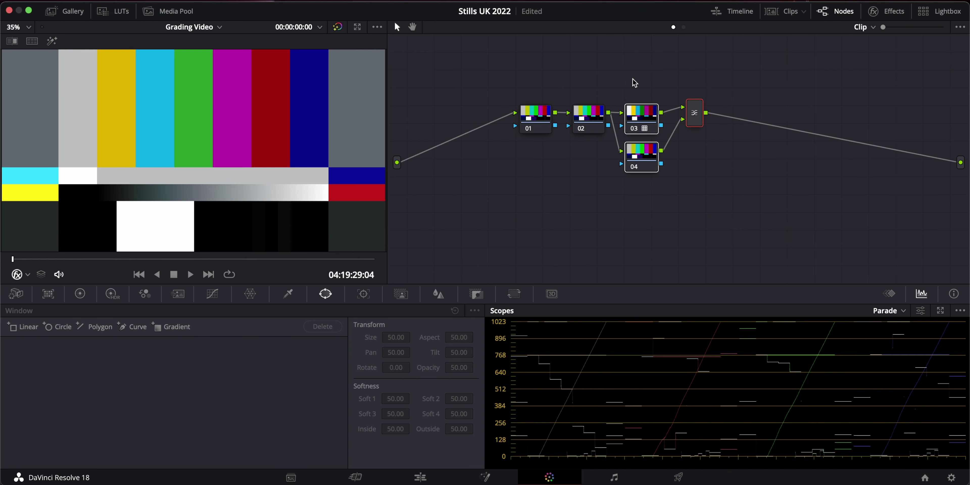
key("super+d")
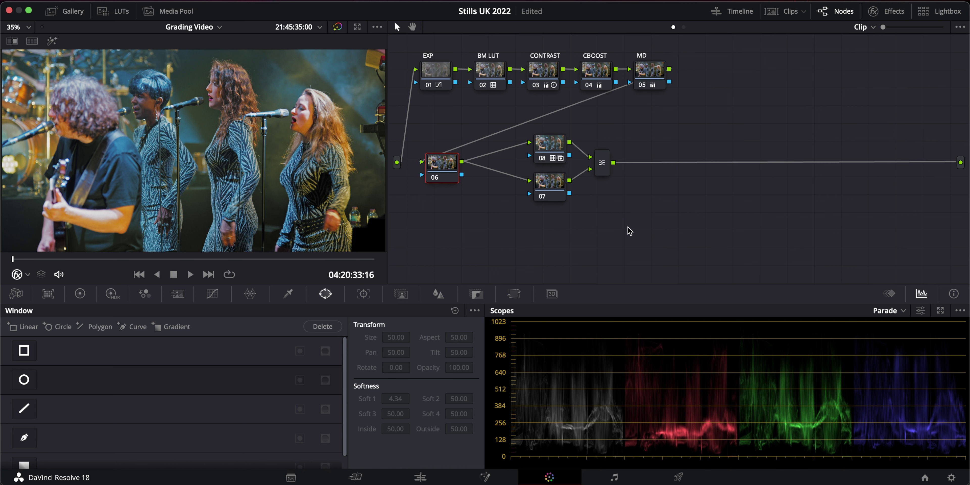
key("super+n")
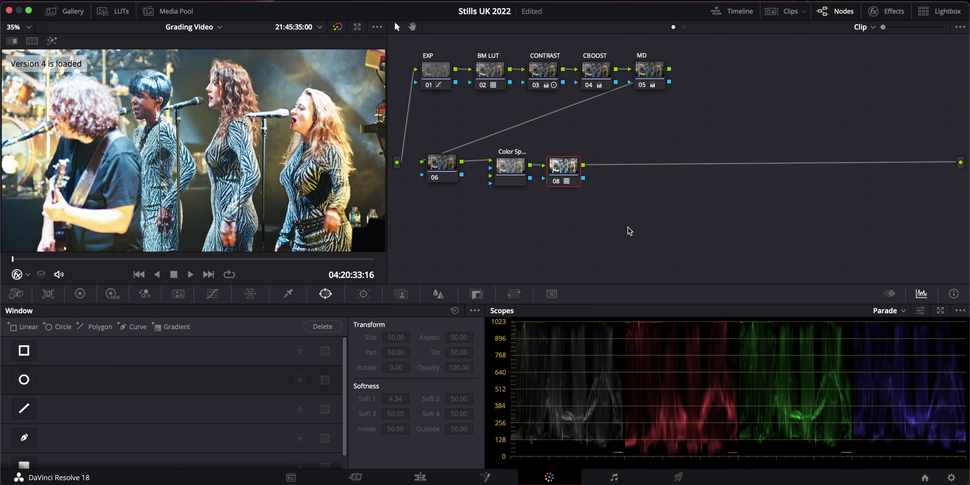
key("super+b")
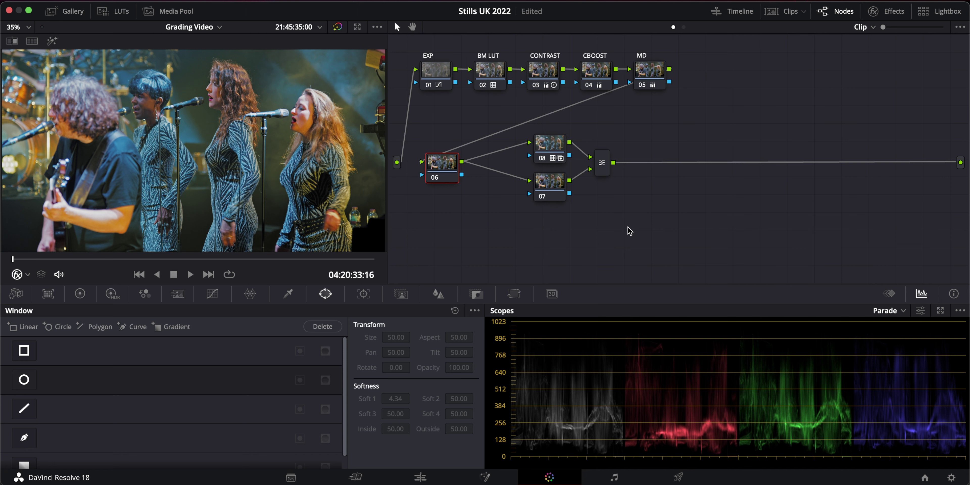
Set node 08's Key Output Gain to 0.5, then drag it up to about 0.7
left_click(548, 145)
left_click(476, 293)
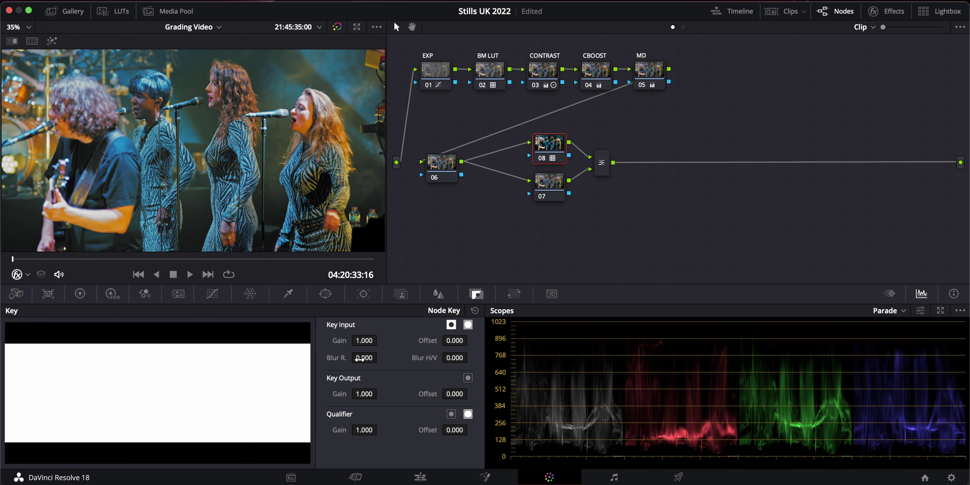
left_click(365, 395)
type("0.5")
key("Return")
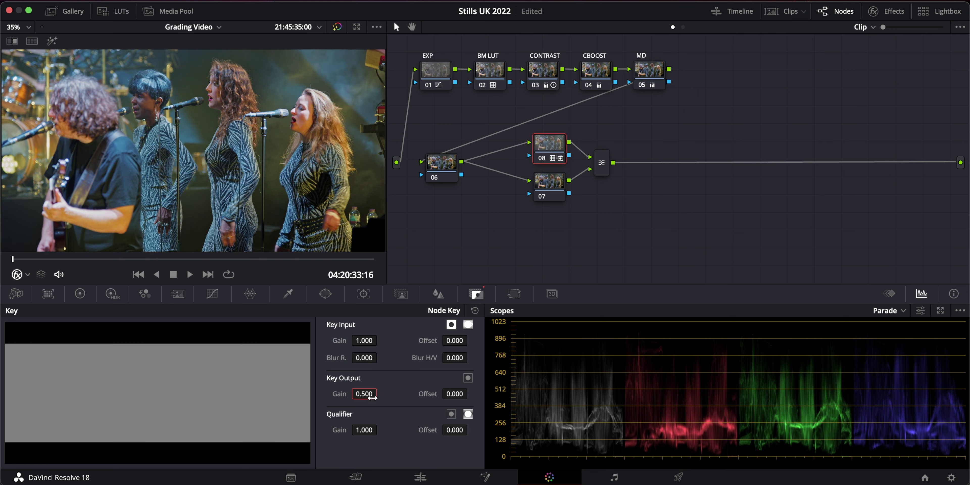
left_click_drag(367, 393, 368, 393)
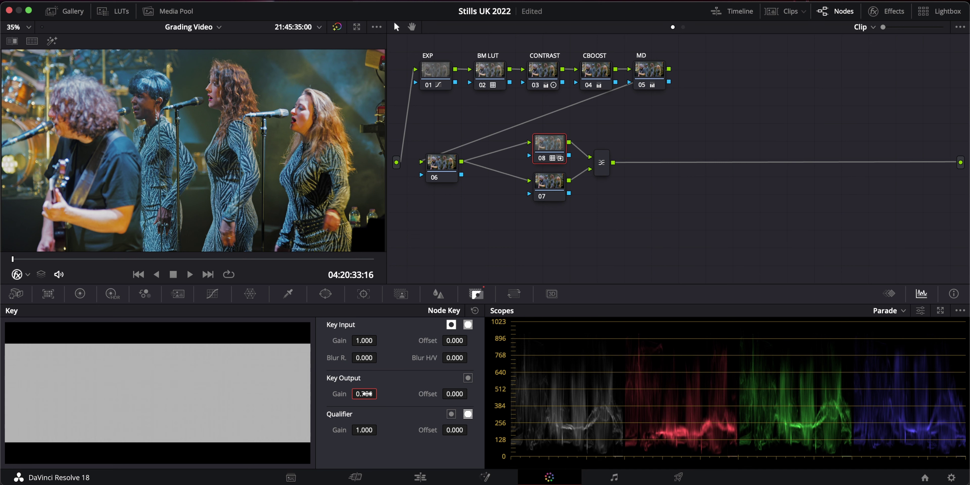